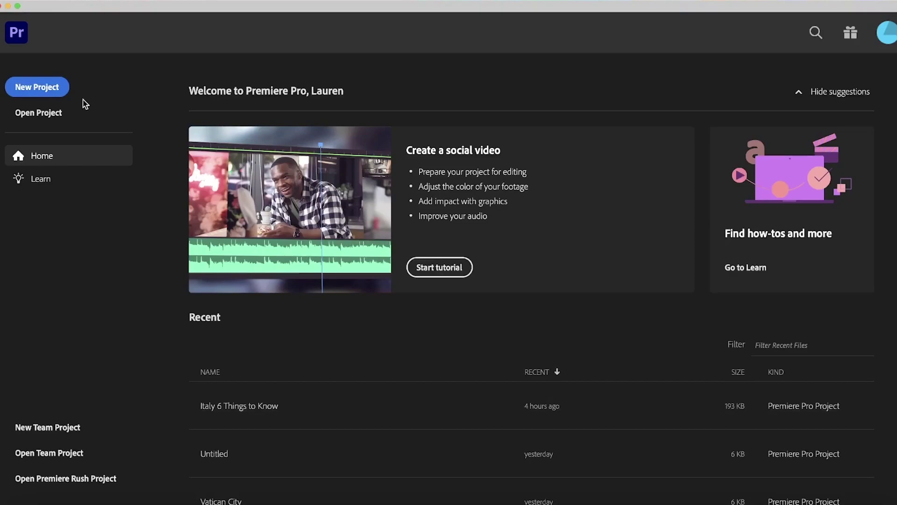
Create a new project named 'How to Add Caption' in the How to Add Subtitles in Pr folder
left_click(47, 89)
type("How to Add Captions")
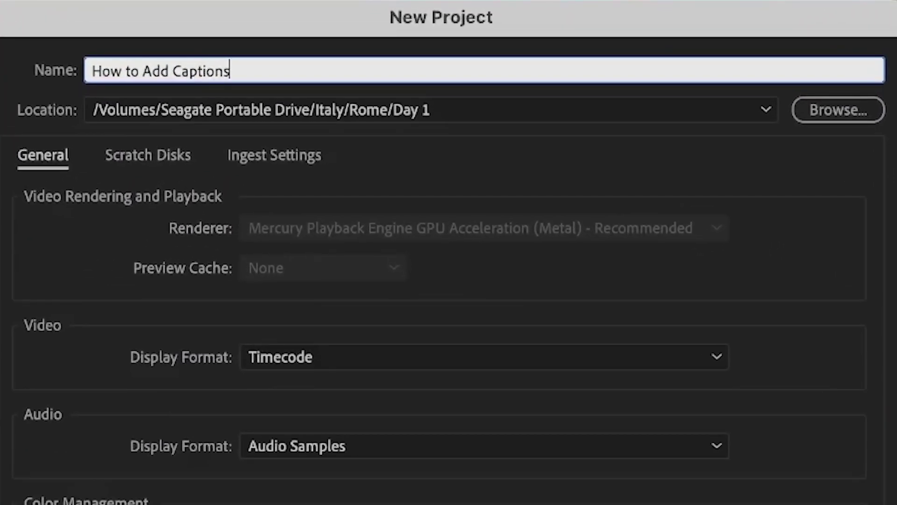
left_click(857, 114)
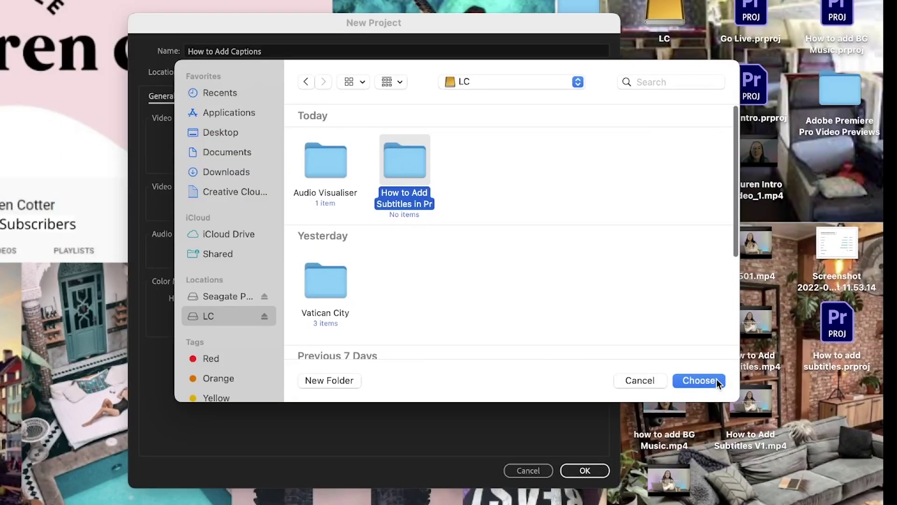
left_click(716, 379)
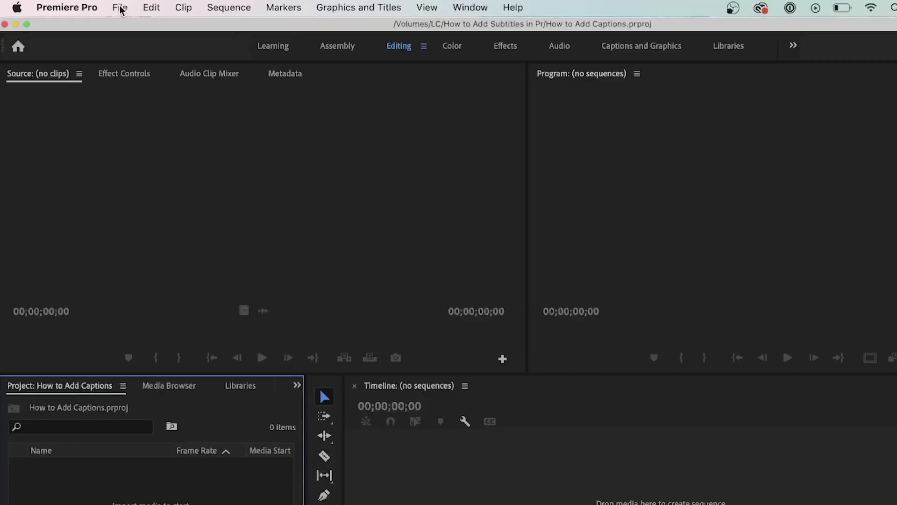
Import Intro.mp4 and drag it to the Timeline to build an Intro sequence
left_click(120, 7)
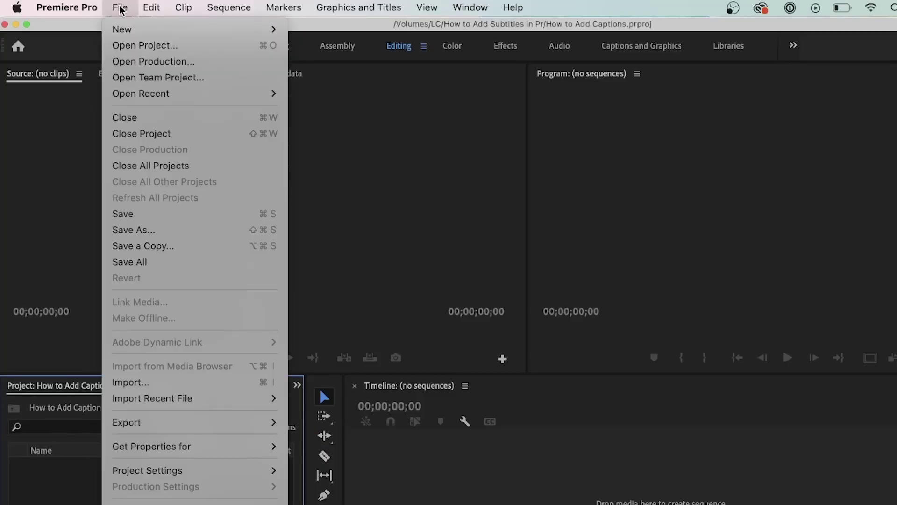
left_click(142, 382)
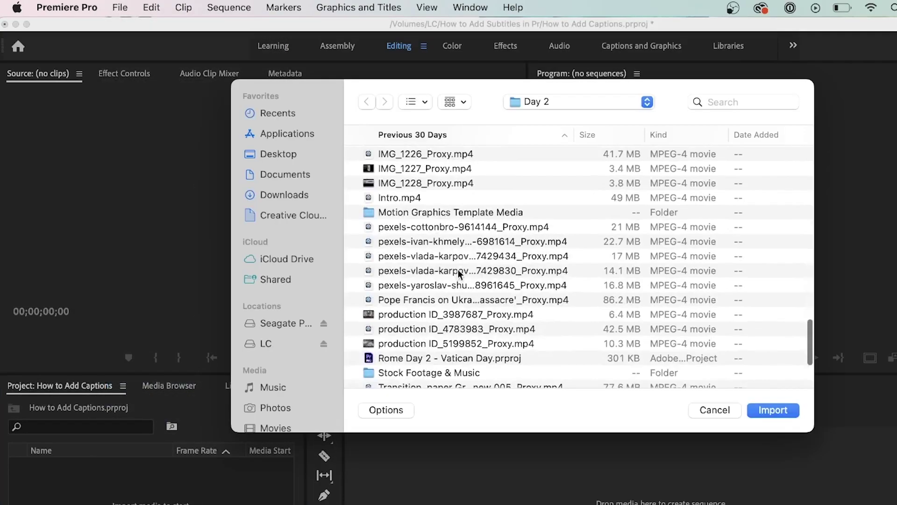
left_click(387, 198)
key("Return")
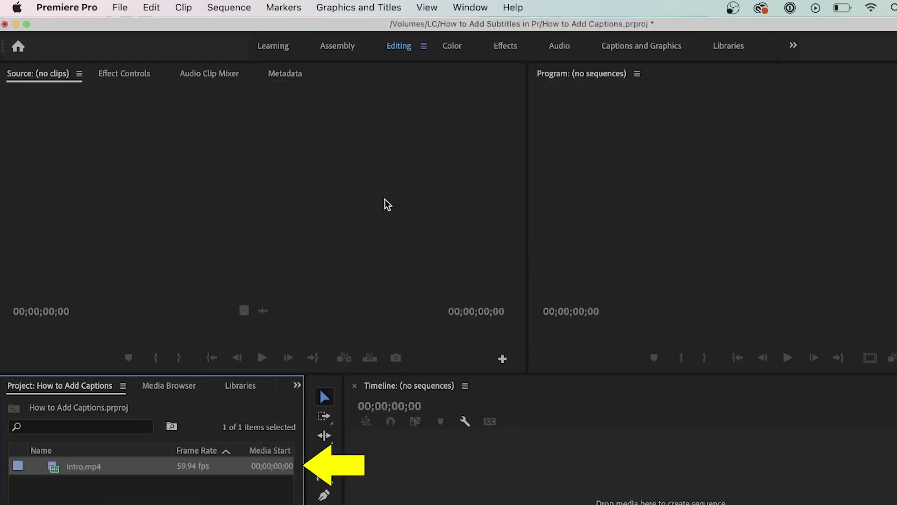
left_click_drag(45, 461, 460, 475)
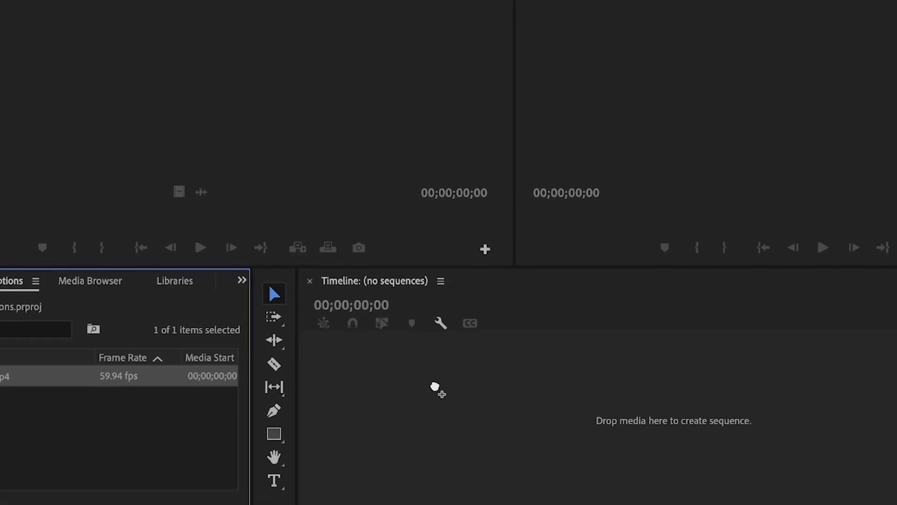
left_click_drag(435, 388, 435, 389)
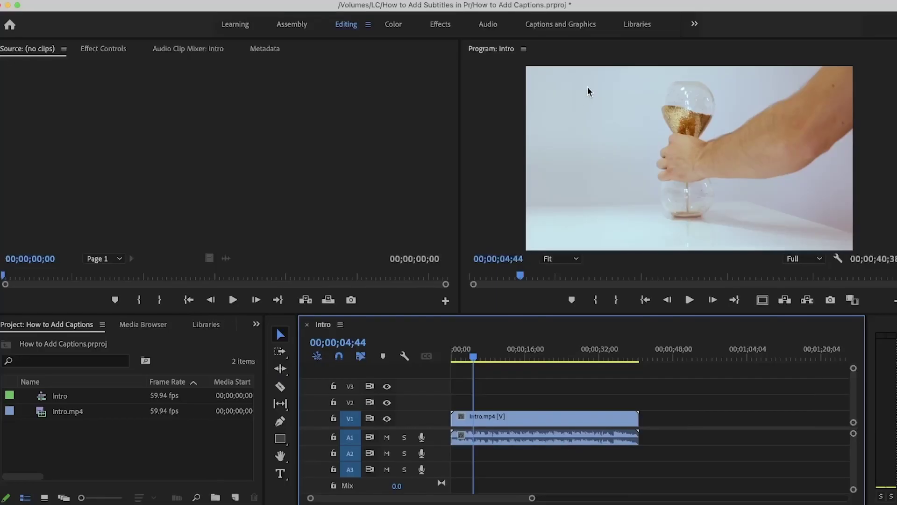
In the Captions and Graphics workspace, transcribe the Intro sequence with English as the language
left_click(566, 25)
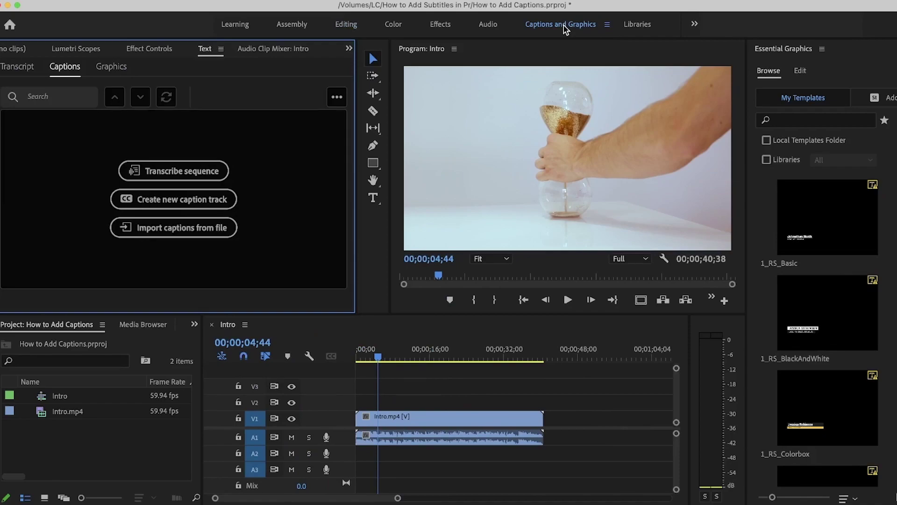
left_click(215, 181)
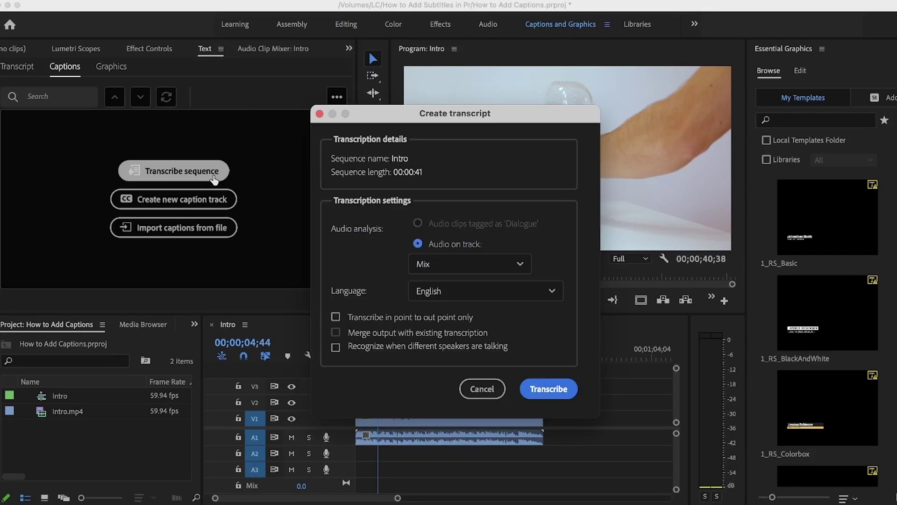
left_click(505, 291)
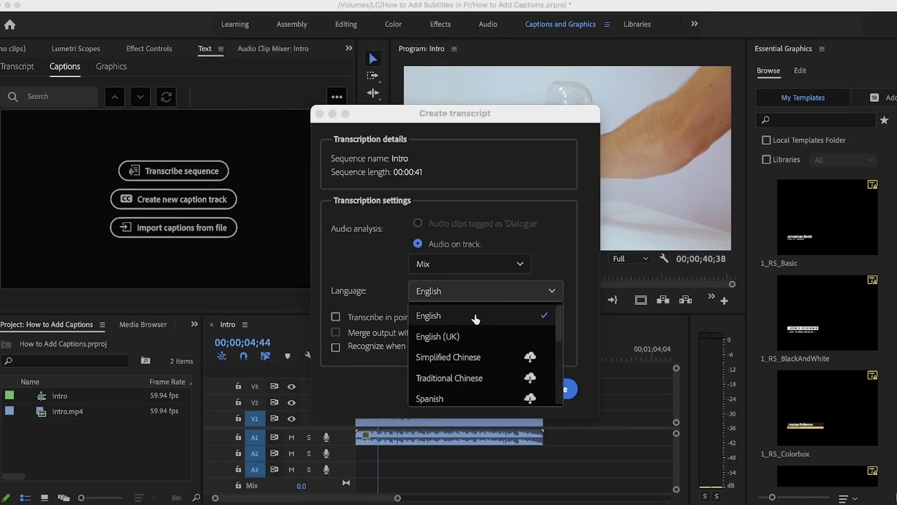
left_click(476, 318)
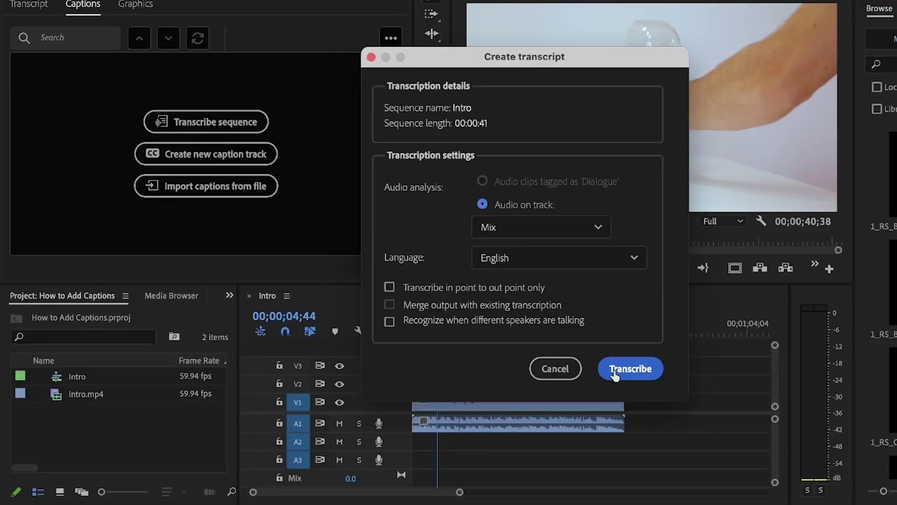
left_click(614, 372)
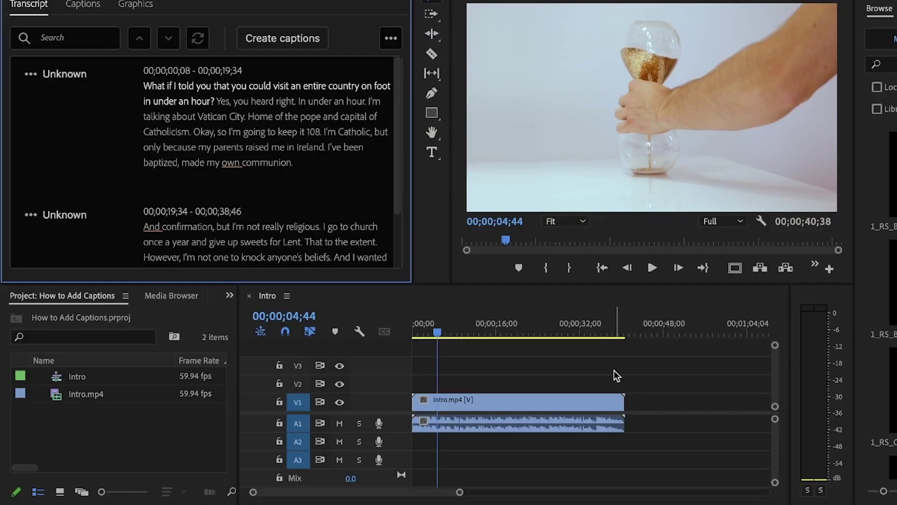
Play the sequence from the start to check the transcript, then bring up Create captions settings
left_click(403, 327)
key("Home")
key("space")
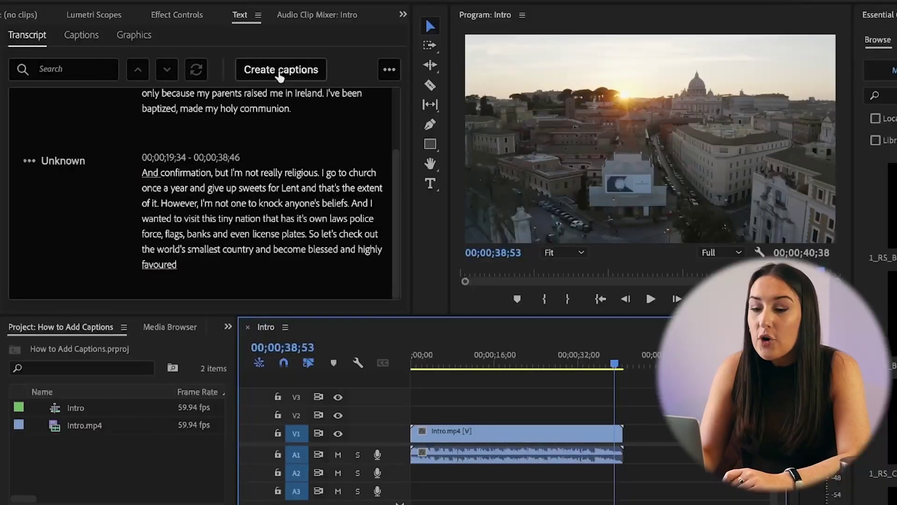
left_click(279, 70)
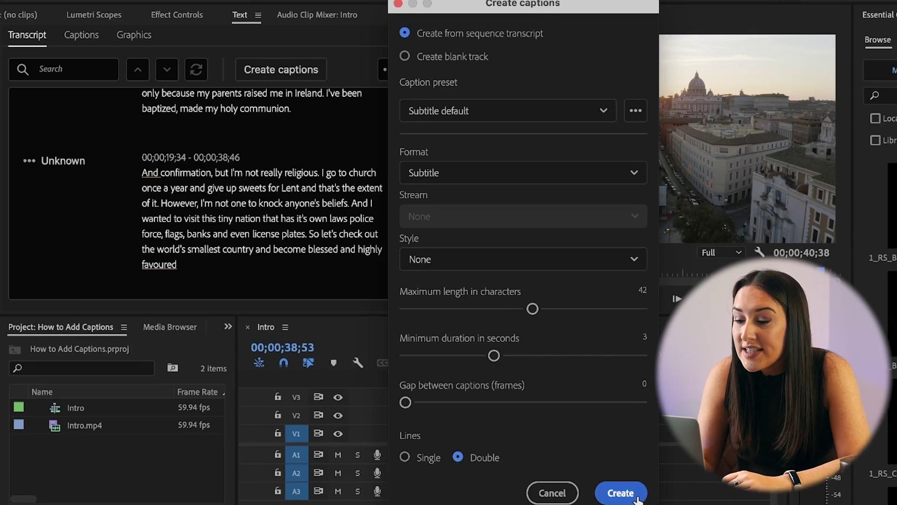
Generate captions from the sequence transcript and select all of them
left_click(621, 493)
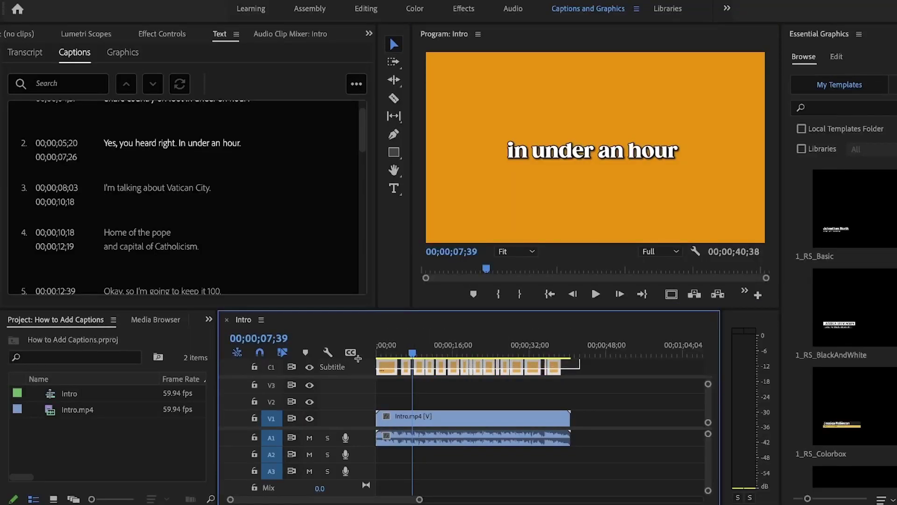
key("ctrl+a")
left_click(874, 199)
Style the captions in Gazpacho with yellow fill, black stroke and a background
type("Gazpacho")
key("Return")
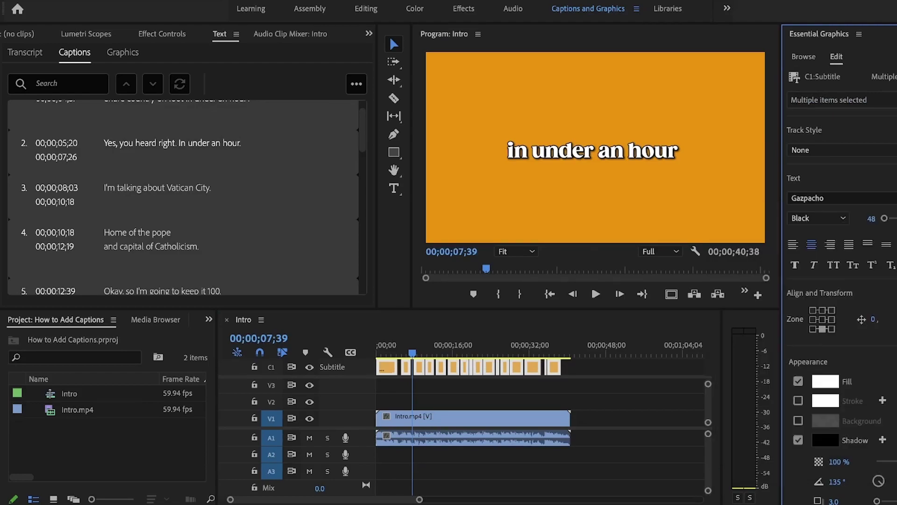
left_click(826, 381)
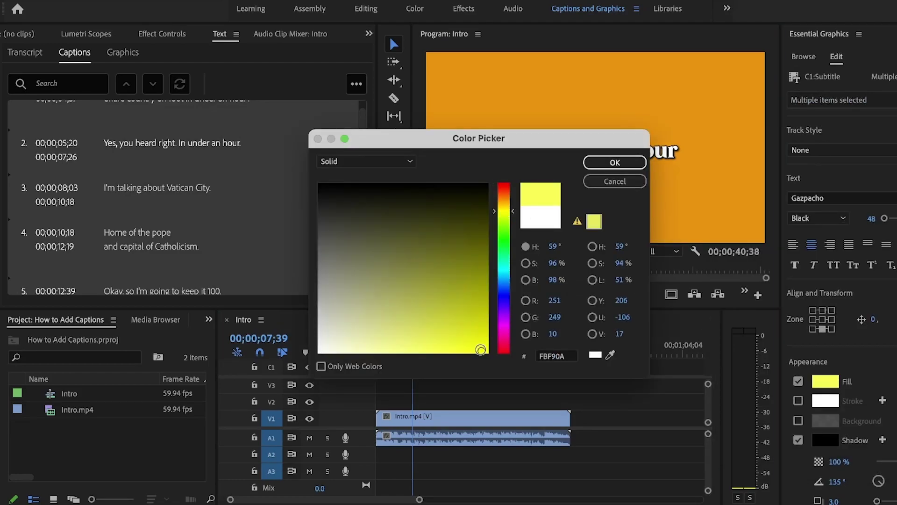
left_click(798, 420)
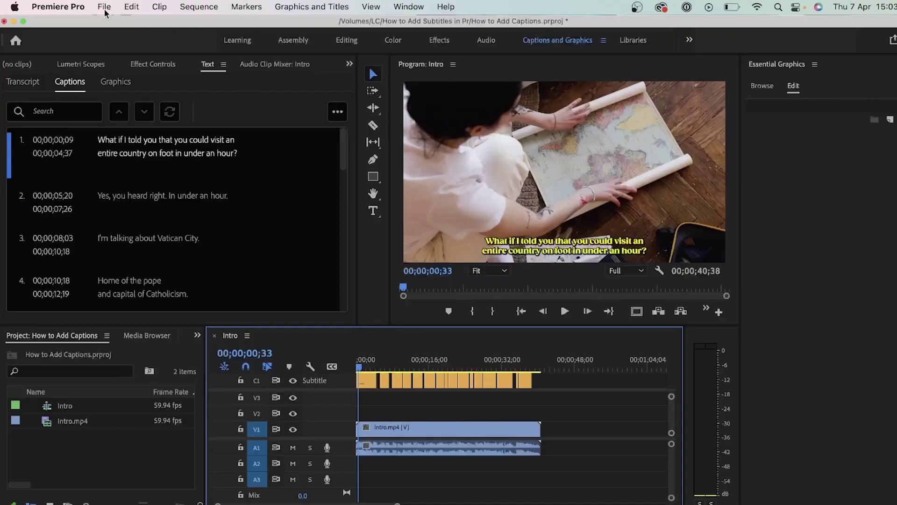
Export the Intro sequence with the caption option set to Burn Captions Into Video
left_click(104, 7)
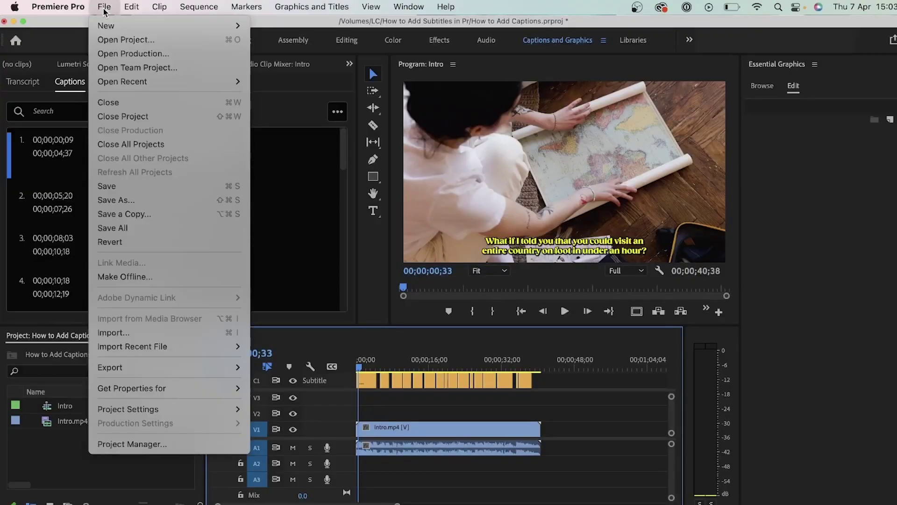
mouse_move(123, 374)
left_click(271, 368)
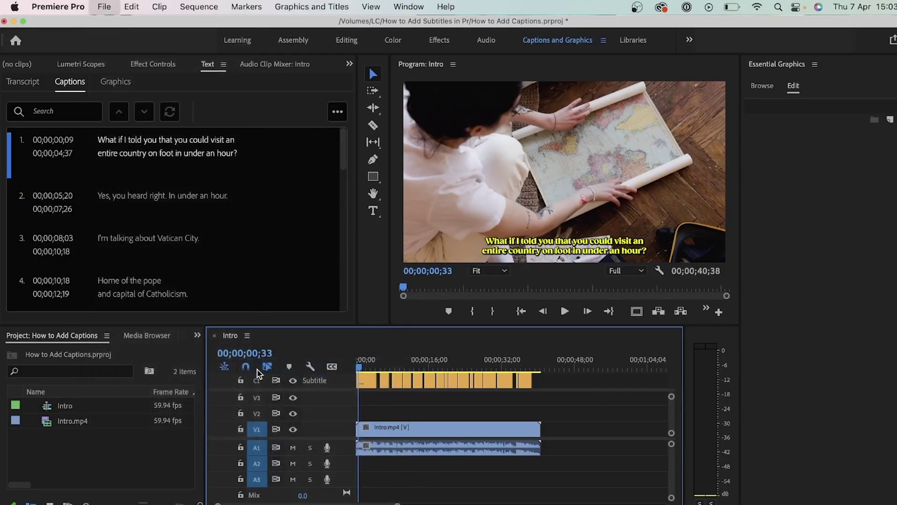
left_click(649, 301)
left_click(624, 330)
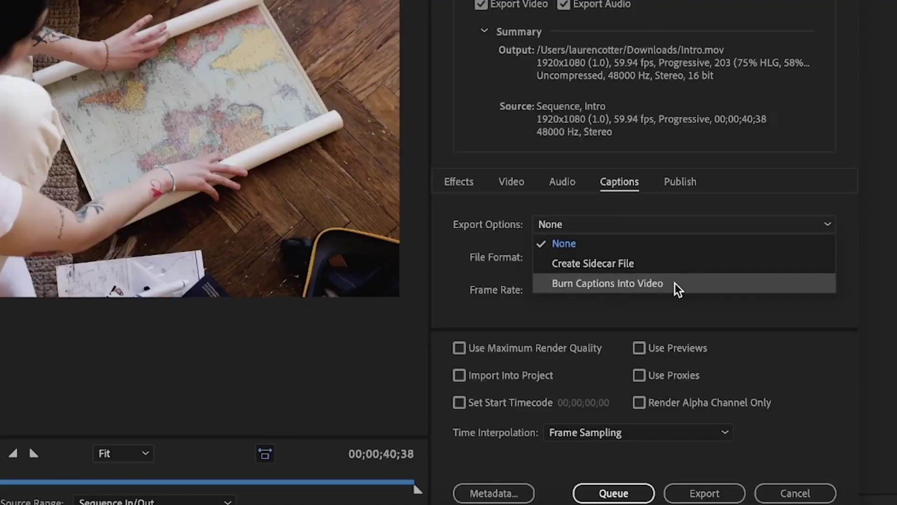
left_click(675, 283)
left_click(684, 493)
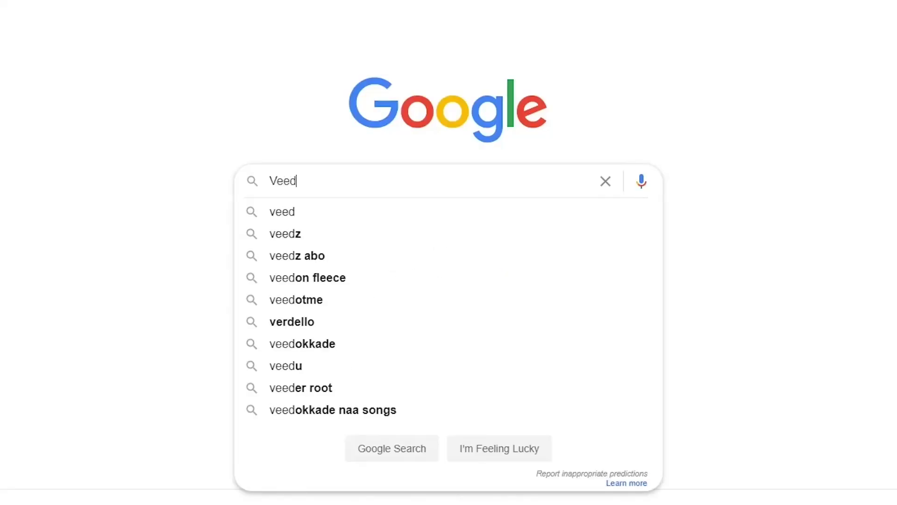
Search for Veed, open VEED.io and start a new project from Intro.mp4
key("Return")
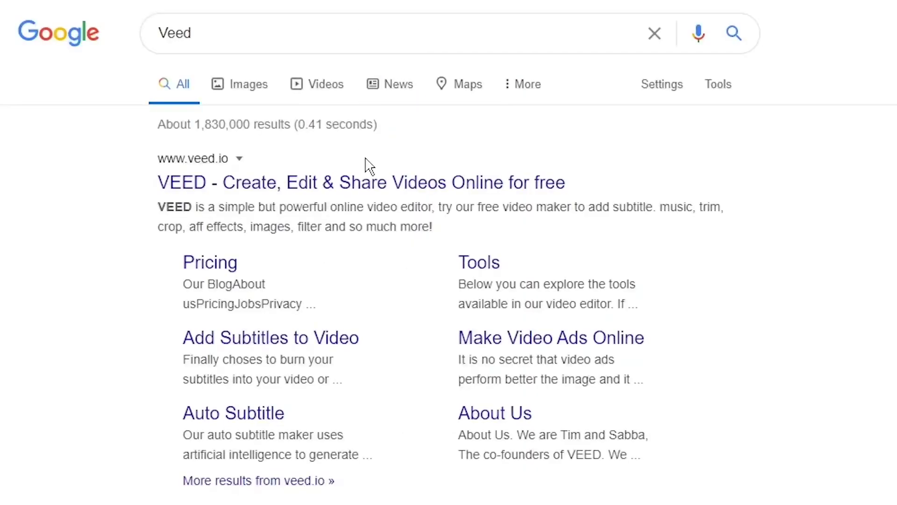
left_click(356, 183)
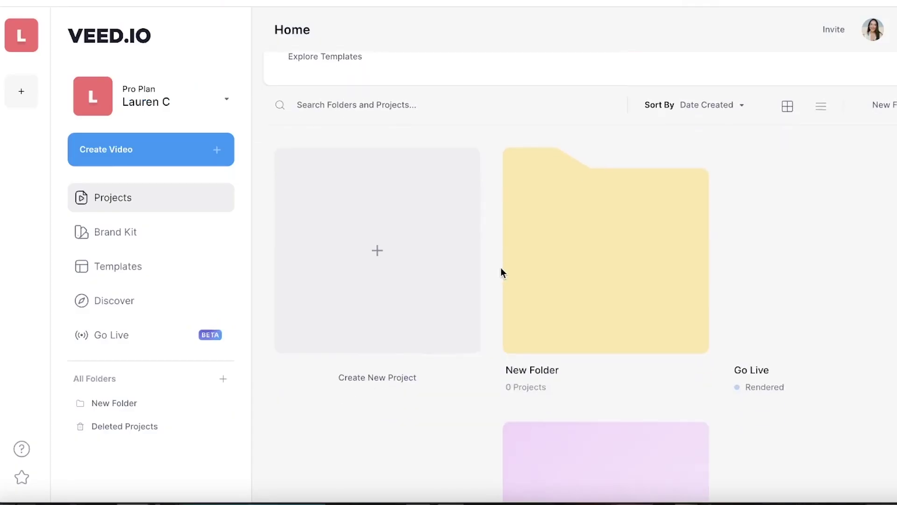
scroll(501, 268, "down", 1)
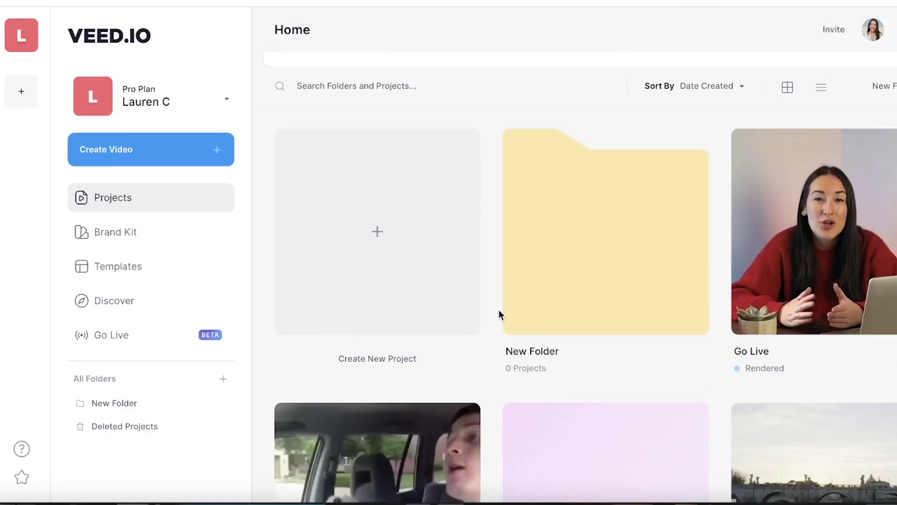
scroll(498, 310, "down", 1)
left_click(405, 204)
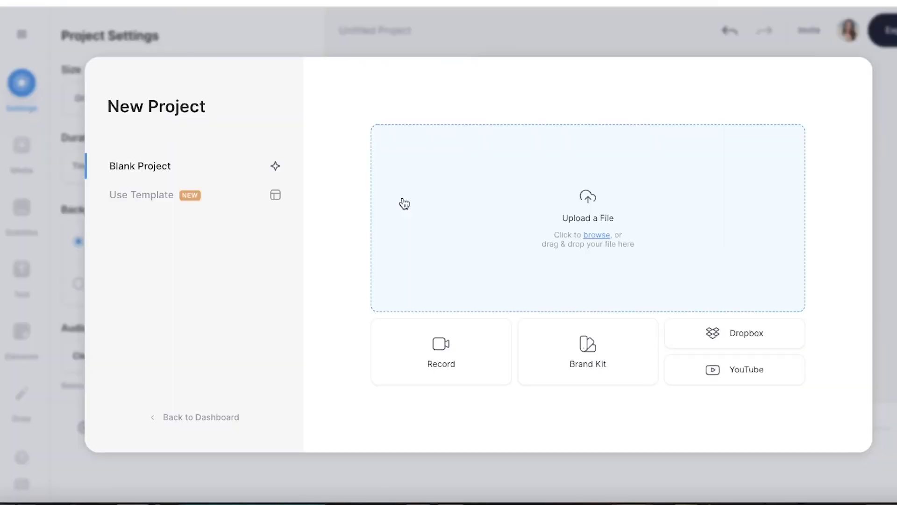
left_click(601, 238)
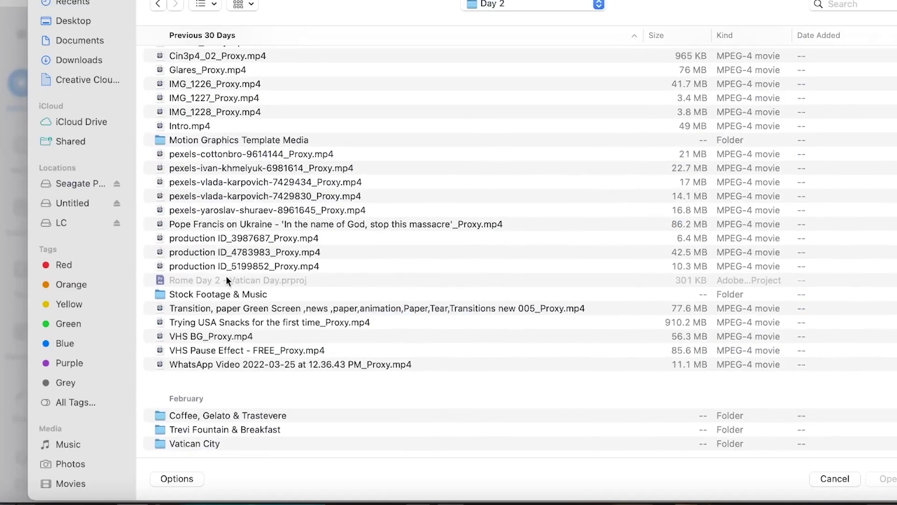
left_click(203, 126)
double_click(203, 126)
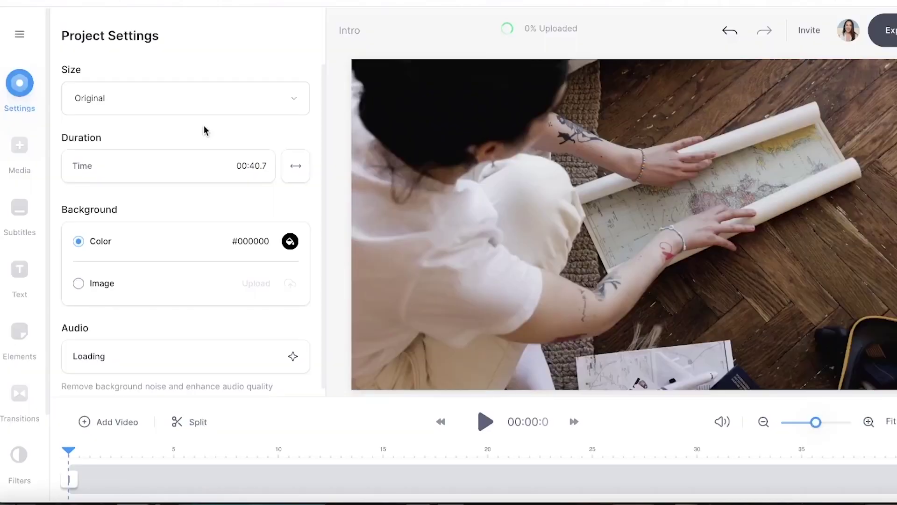
Start English auto-subtitle generation for the video
left_click(21, 212)
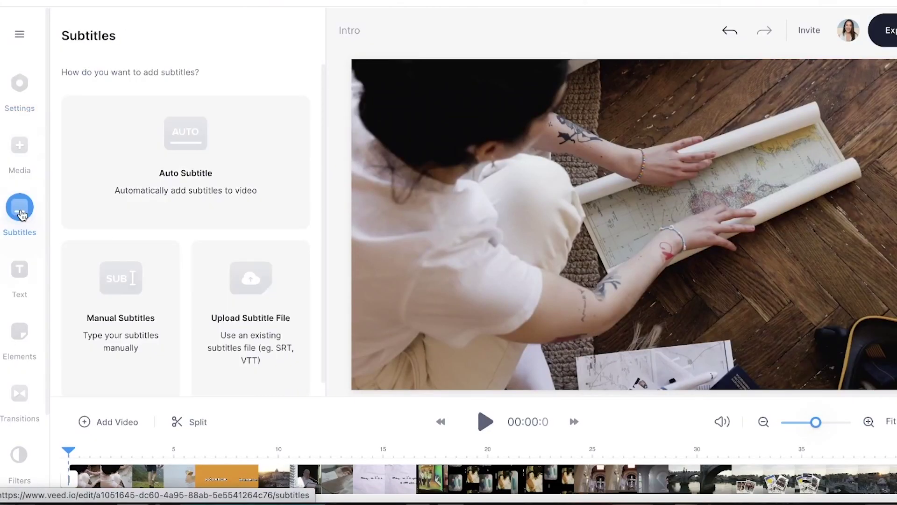
left_click(206, 176)
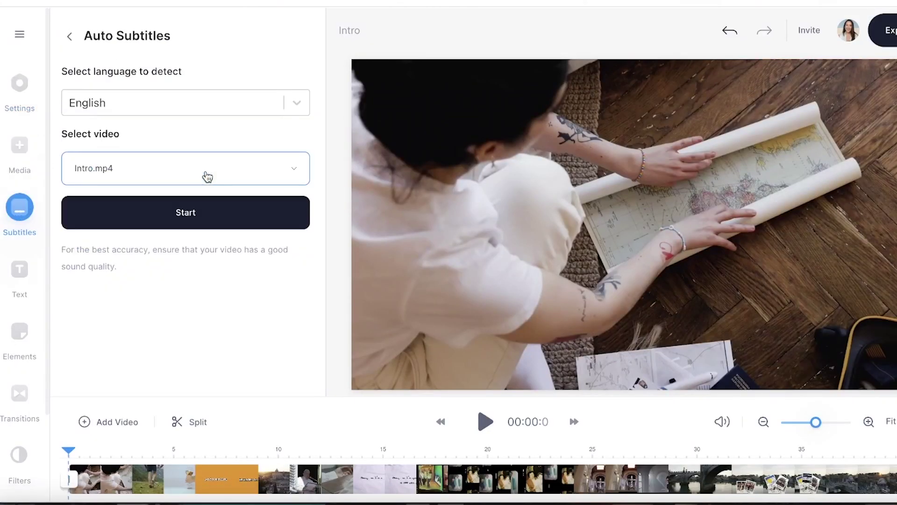
left_click(208, 213)
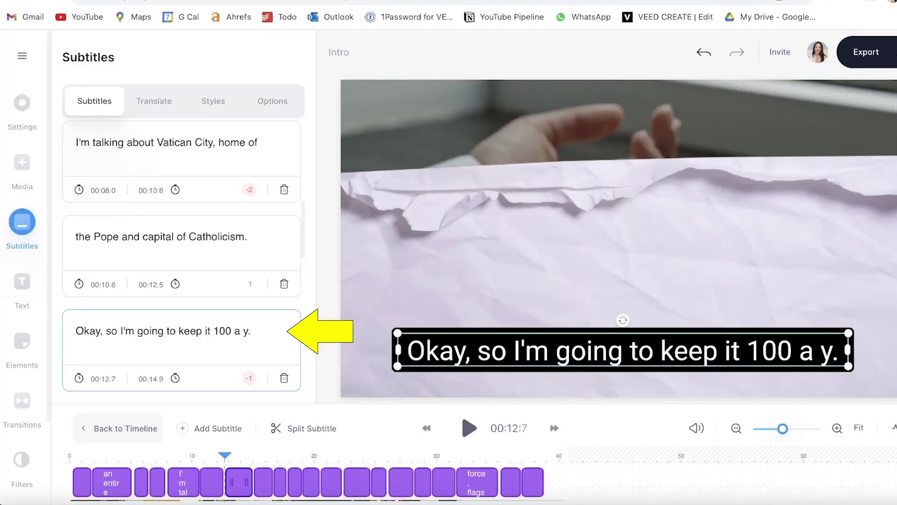
Correct the misheard subtitle word so it reads 'keep it 100 with you'
type("ou.")
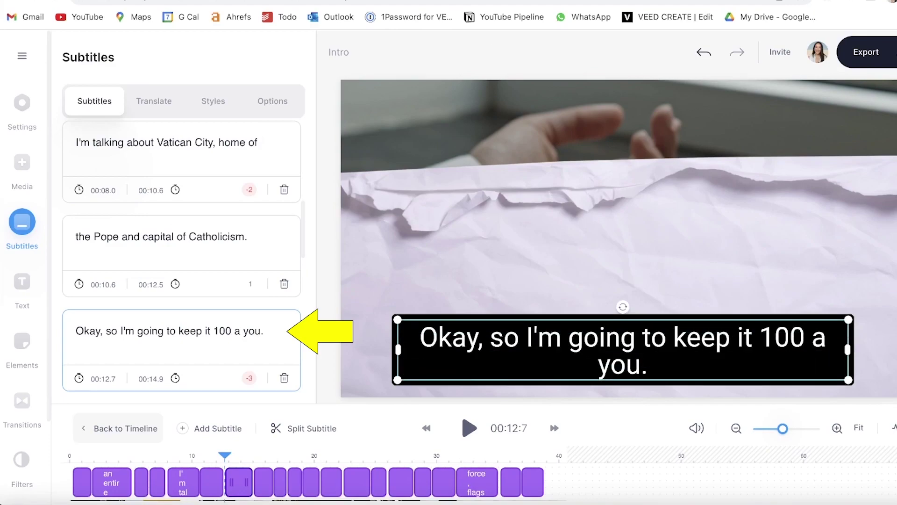
key("BackSpace")
type("with")
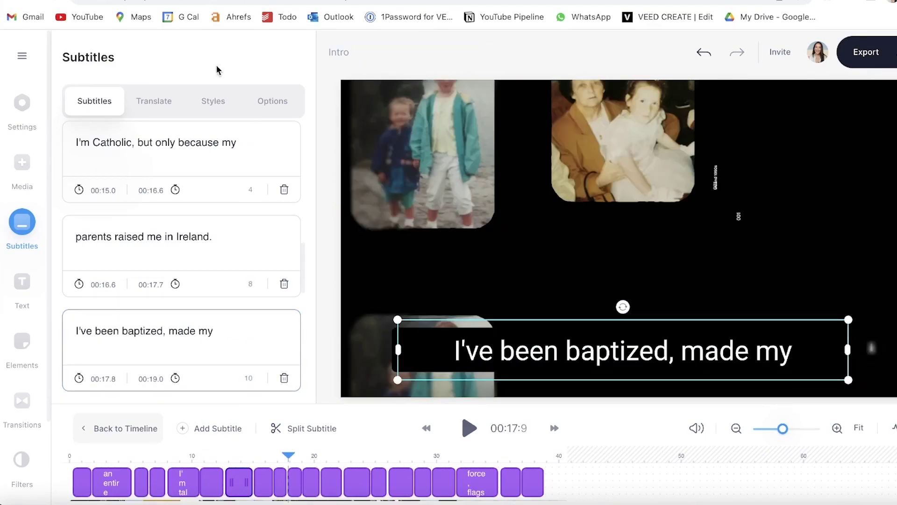
Restyle the subtitles in Alfa Slab One at 24px with the yellow Stylistic preset
left_click(214, 103)
left_click(168, 178)
left_click(131, 288)
left_click(238, 178)
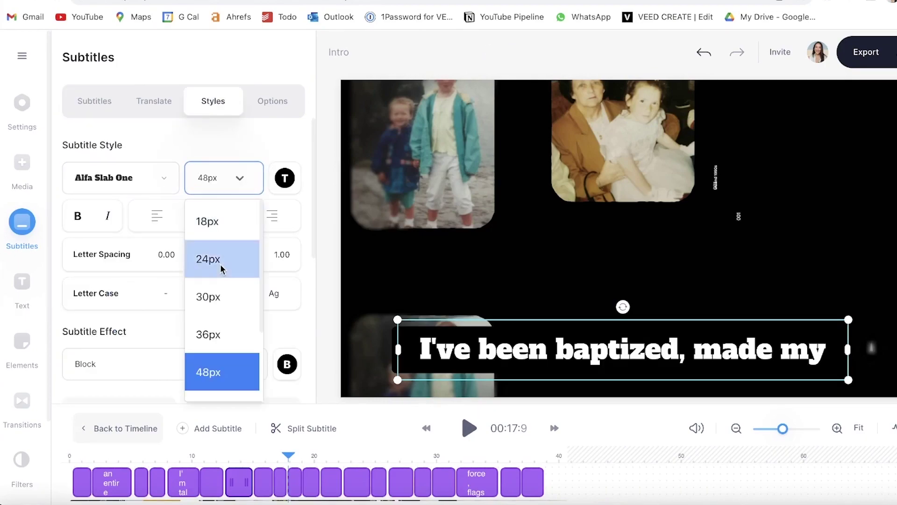
left_click(220, 264)
scroll(140, 303, "down", 5)
left_click(124, 355)
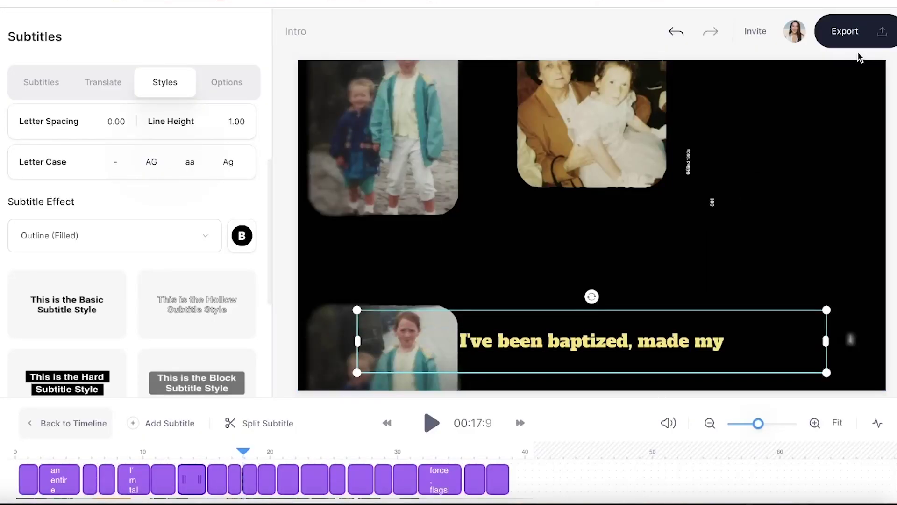
Export the subtitled video at HD quality
left_click(846, 32)
left_click(747, 316)
left_click(742, 426)
left_click(756, 439)
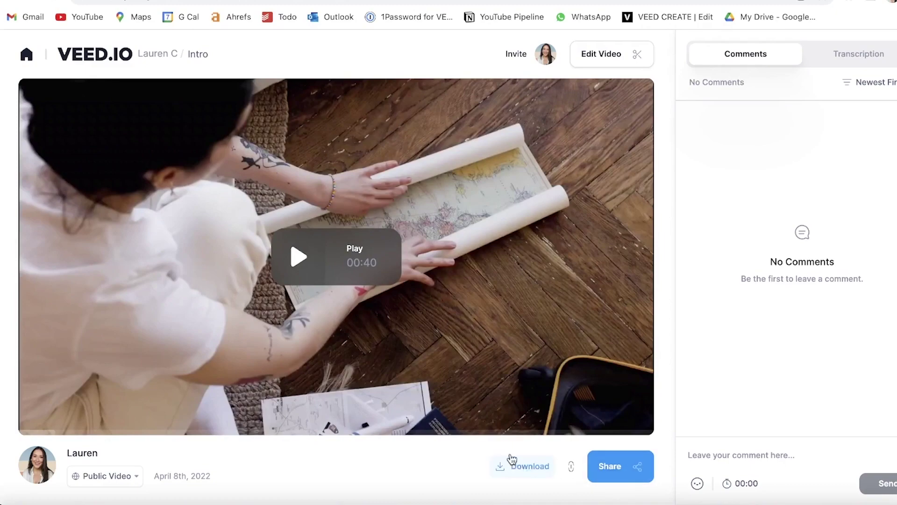
Play the rendered video to check the yellow subtitles, then download it as MP4
left_click(303, 252)
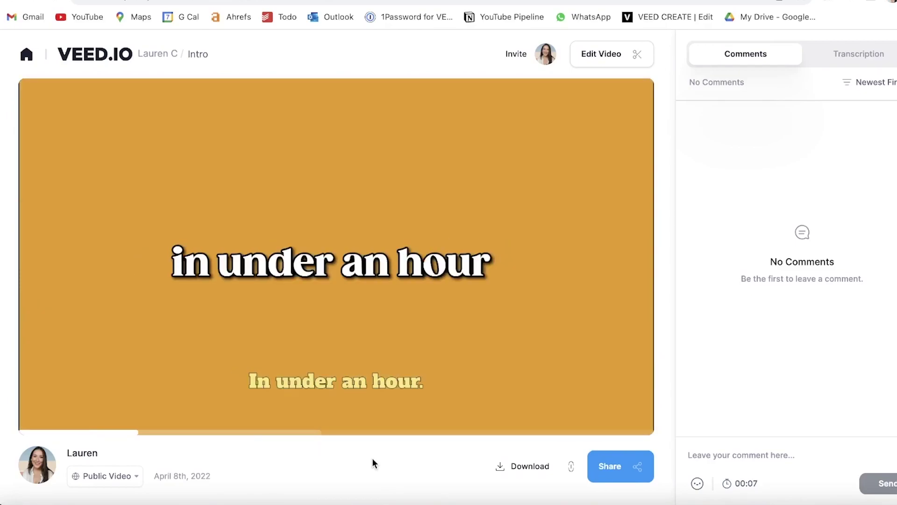
mouse_move(416, 409)
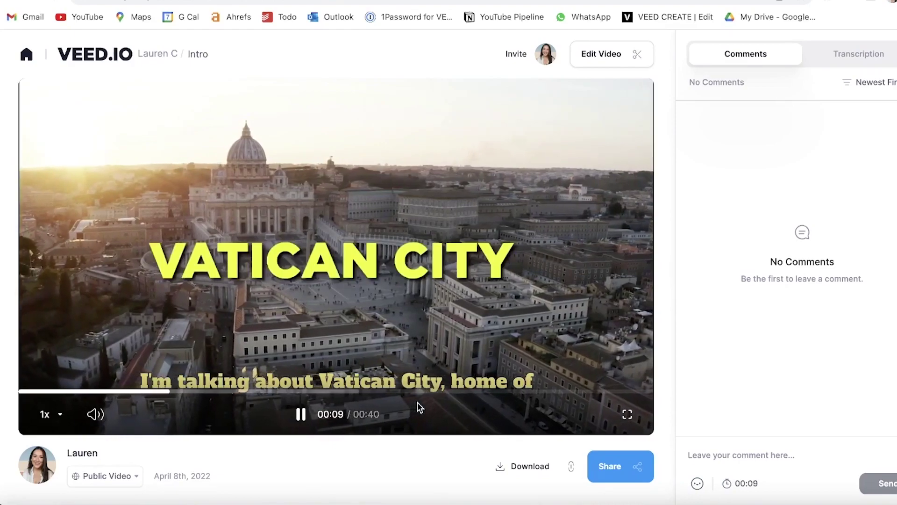
left_click(542, 468)
left_click(498, 433)
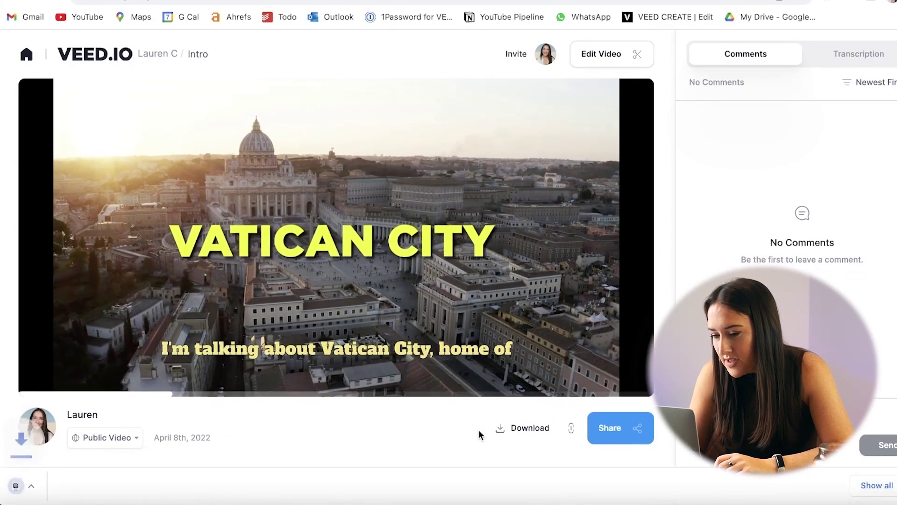